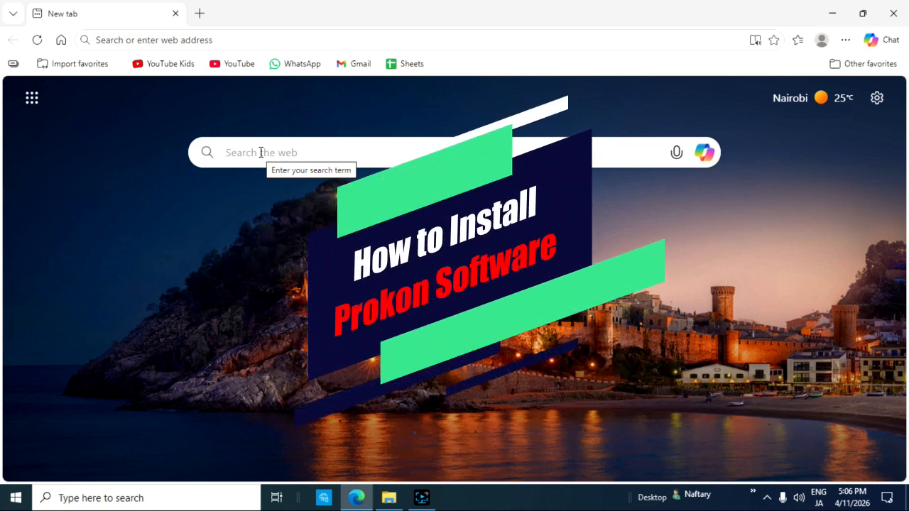
Step: Search the web for "prokon download" and open the Downloads page on prokon.com
click(261, 152)
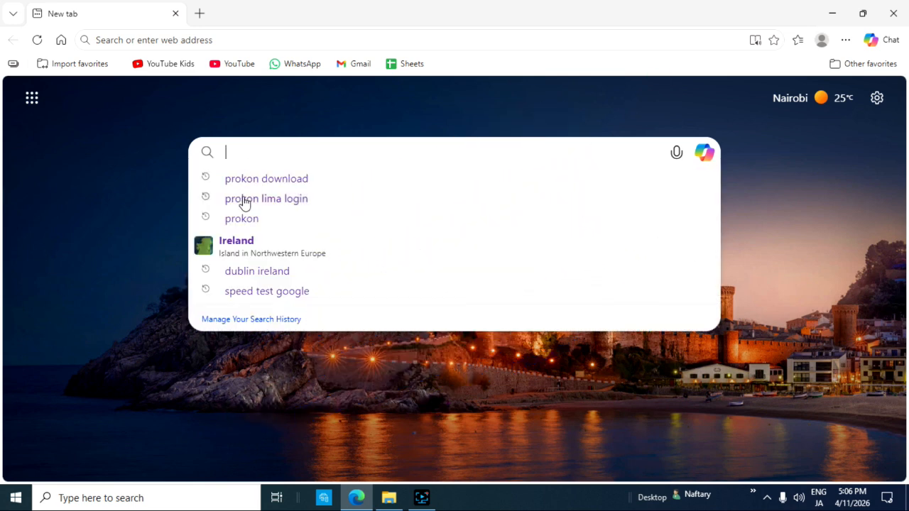
click(273, 180)
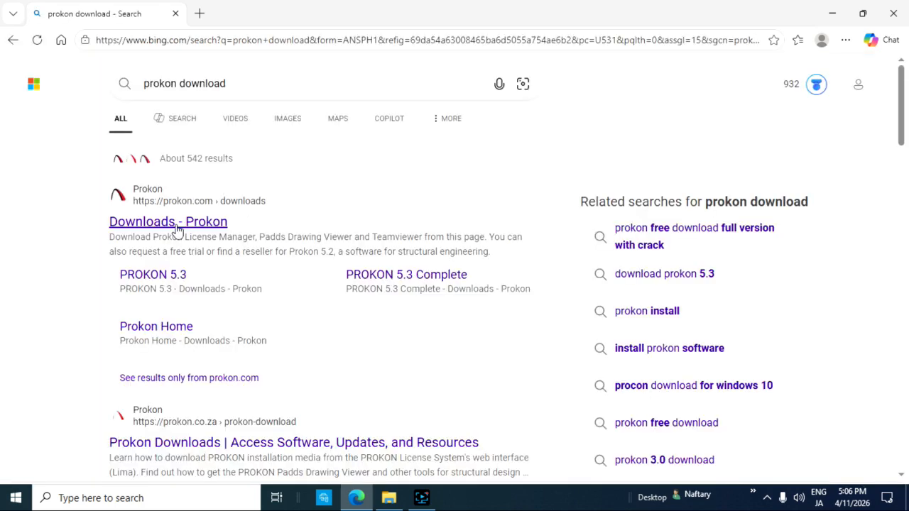
click(139, 222)
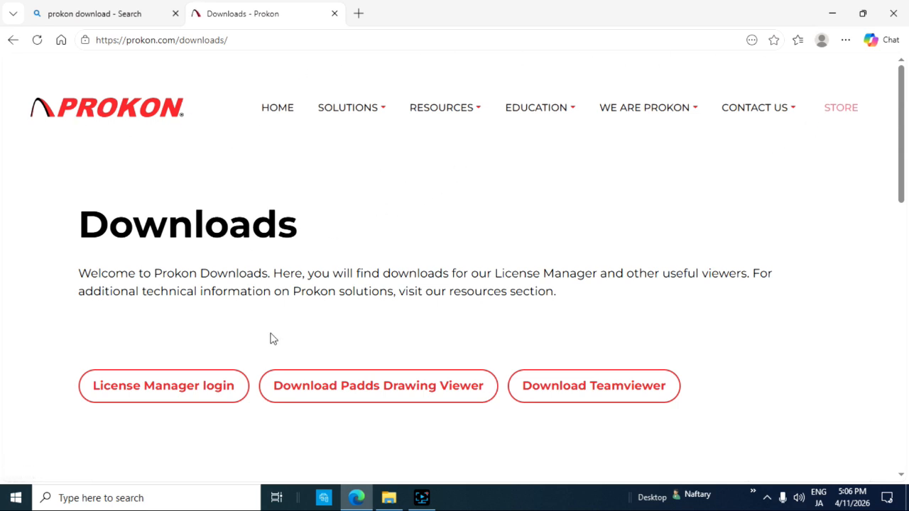
Step: Open the License Manager login and sign in to Prokon Lima with the saved registered e-mail and account password
scroll(272, 338, down, 1)
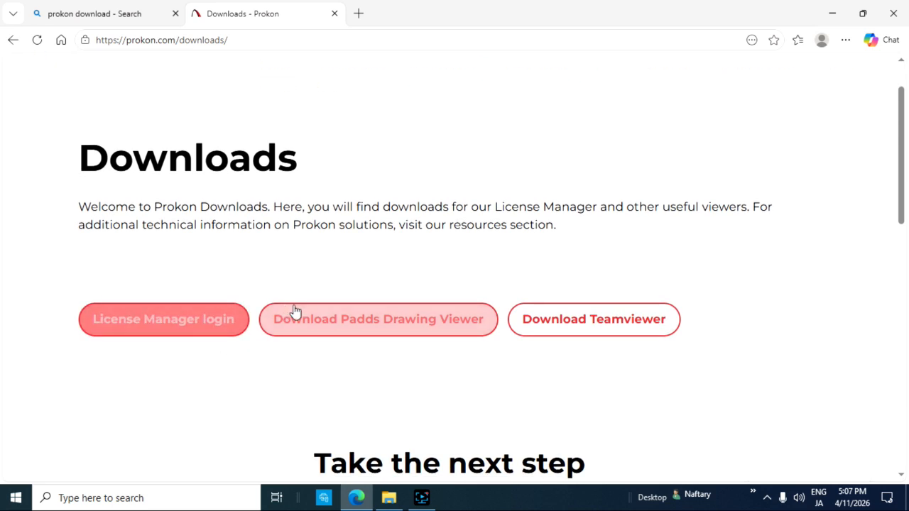
scroll(248, 319, down, 1)
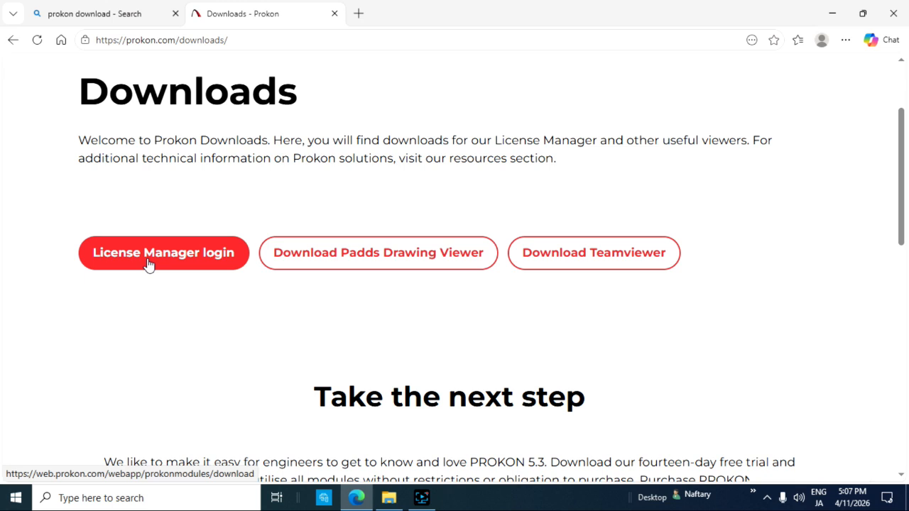
click(148, 264)
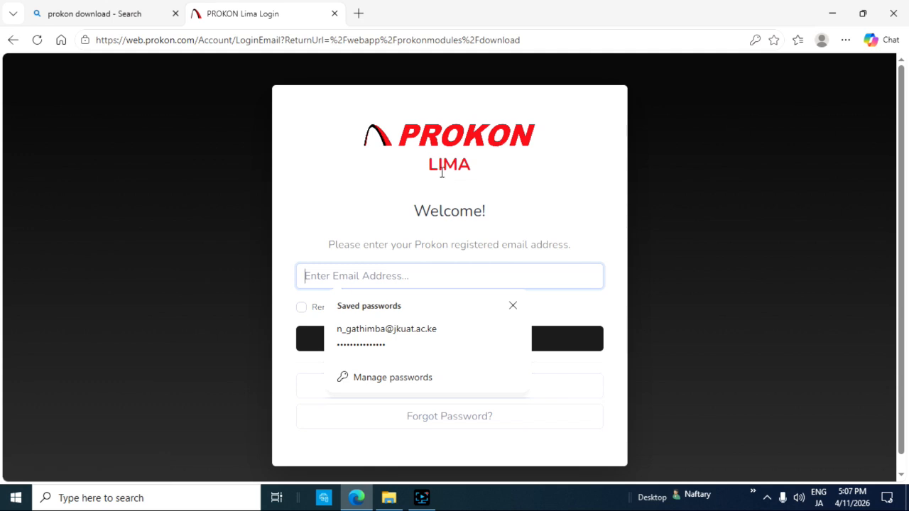
mouse_move(359, 330)
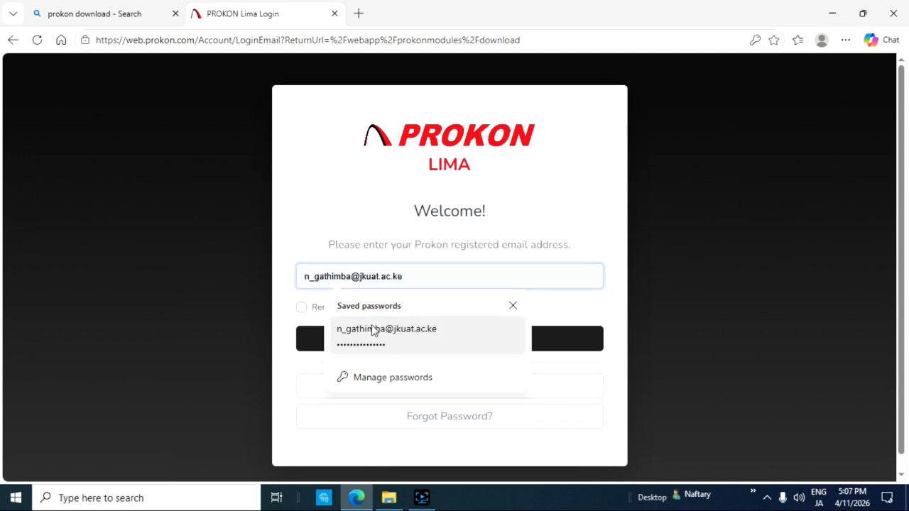
click(371, 331)
click(418, 341)
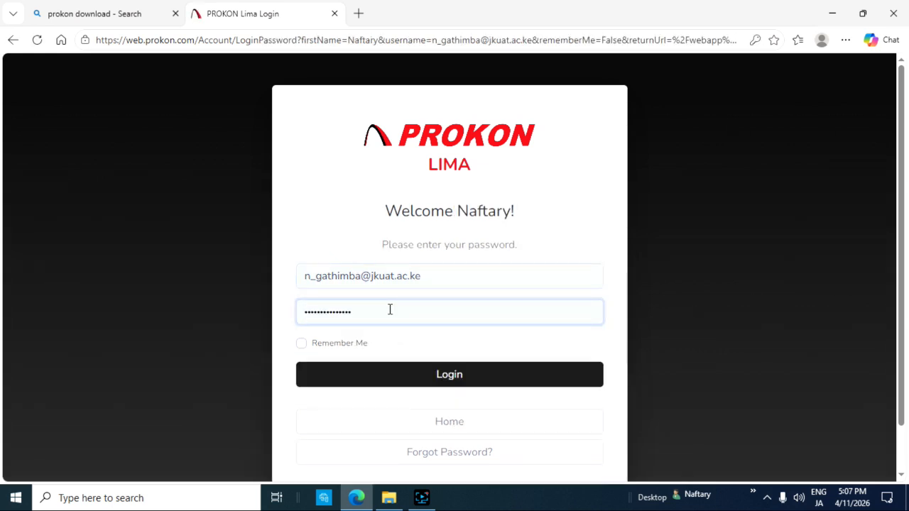
click(431, 381)
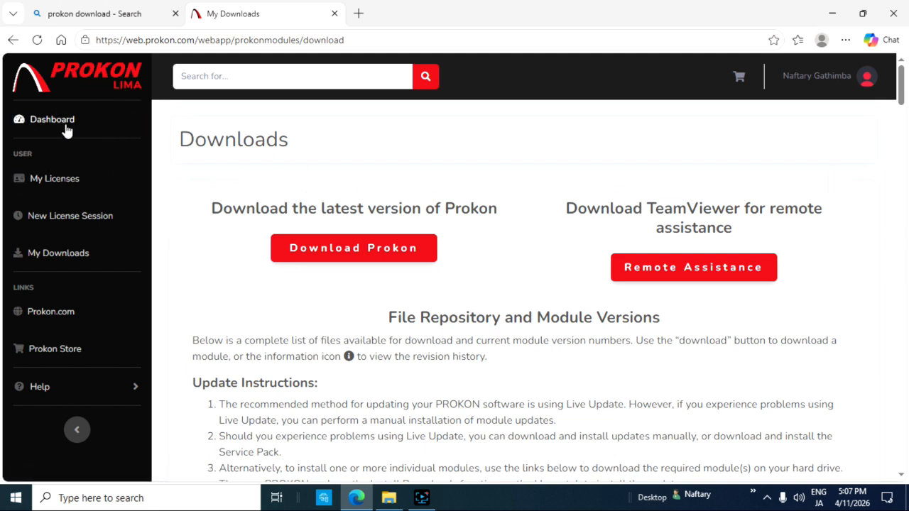
Step: Open the rental license in the account and review its license data, license managers and seat usage of the license sets
click(44, 184)
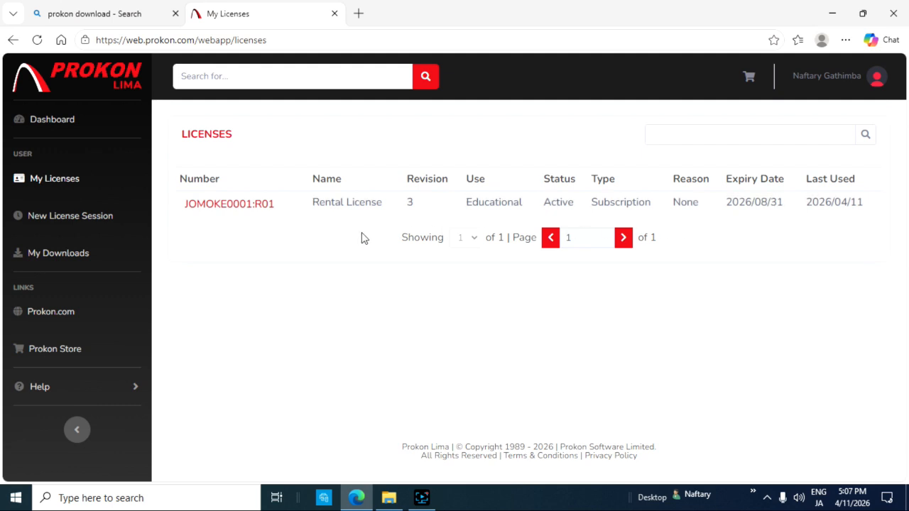
click(236, 206)
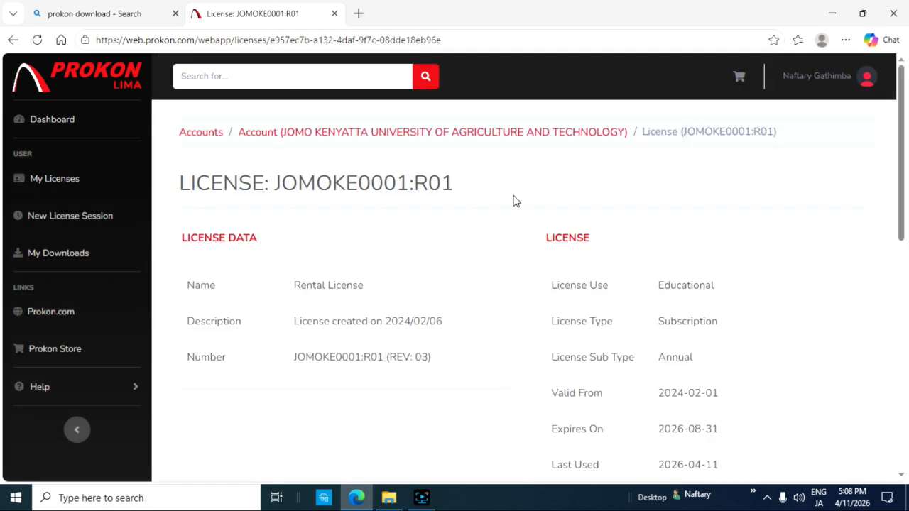
scroll(560, 328, down, 5)
scroll(367, 291, down, 3)
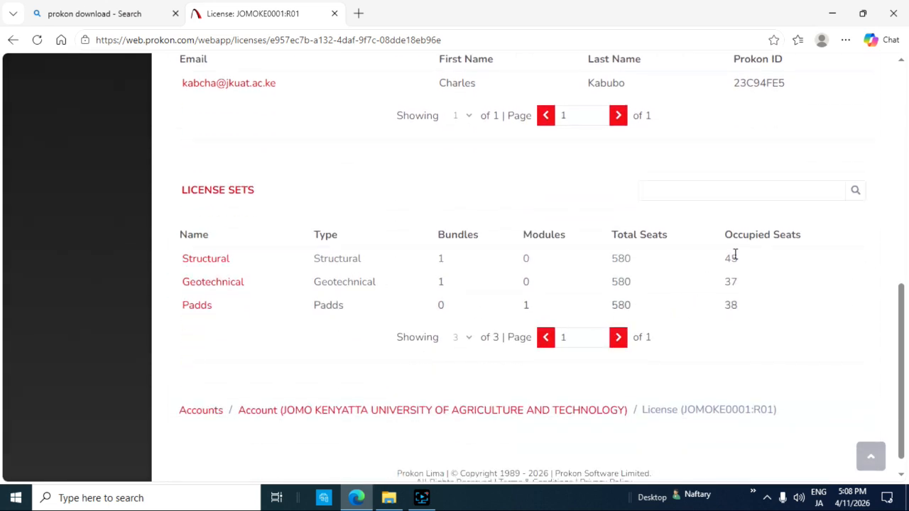
scroll(735, 256, down, 1)
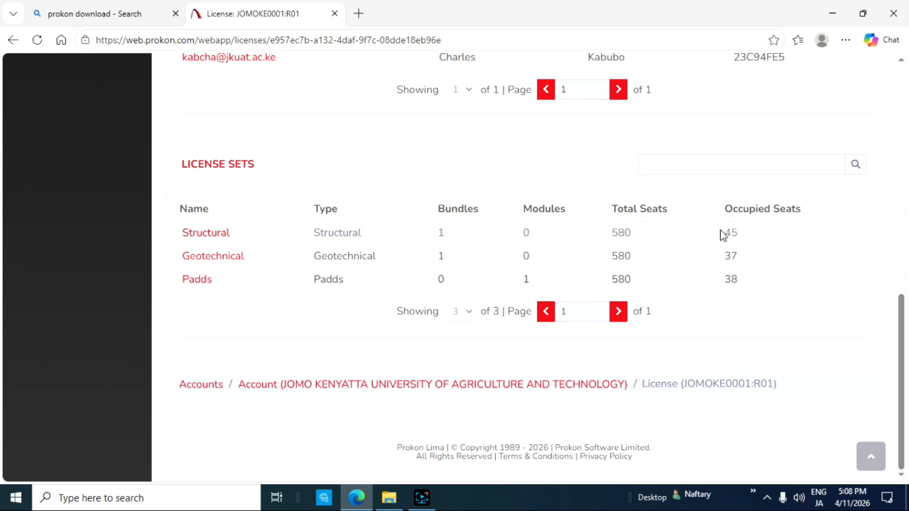
scroll(735, 236, up, 6)
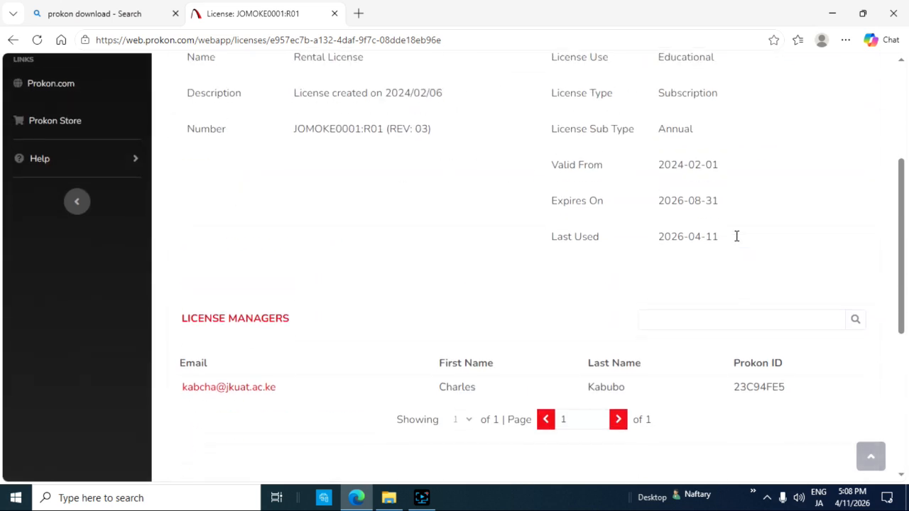
scroll(737, 241, down, 2)
scroll(735, 244, up, 2)
scroll(736, 243, down, 3)
scroll(735, 244, up, 4)
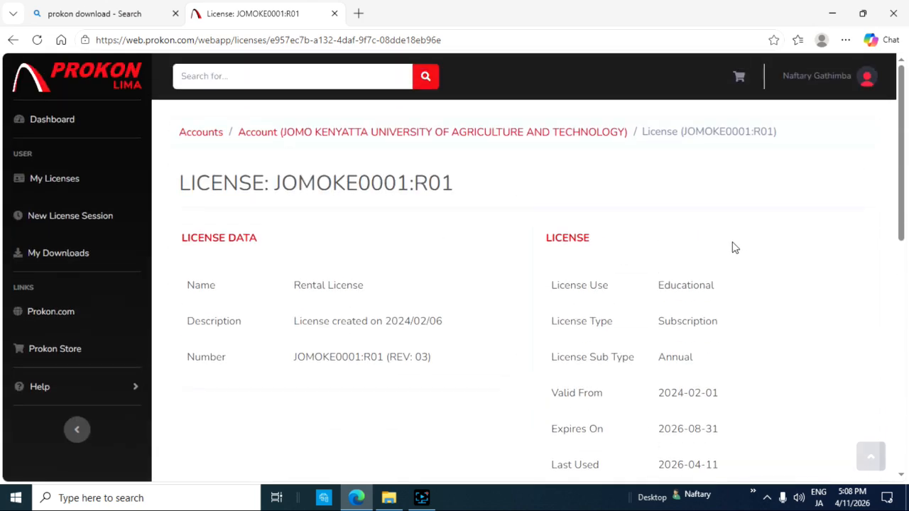
Step: Request the download of the latest Prokon setup file from the account's downloads and cancel it
click(55, 255)
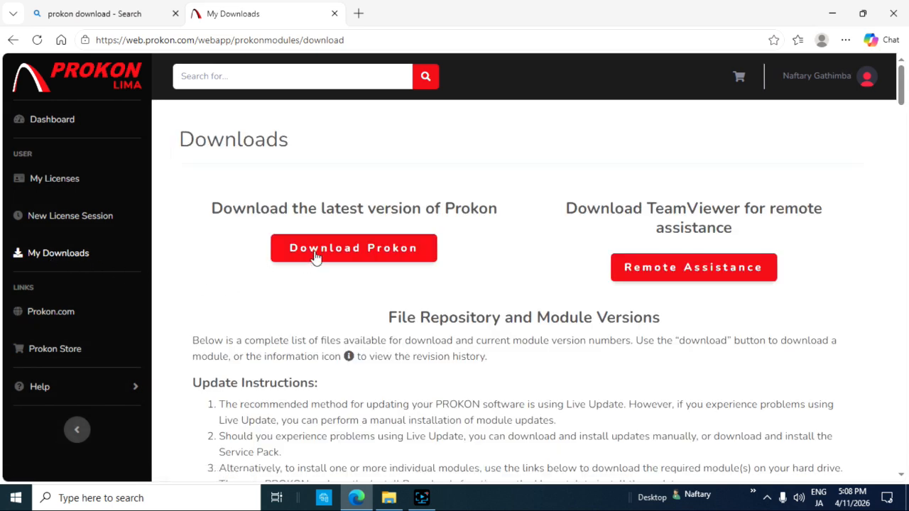
click(315, 256)
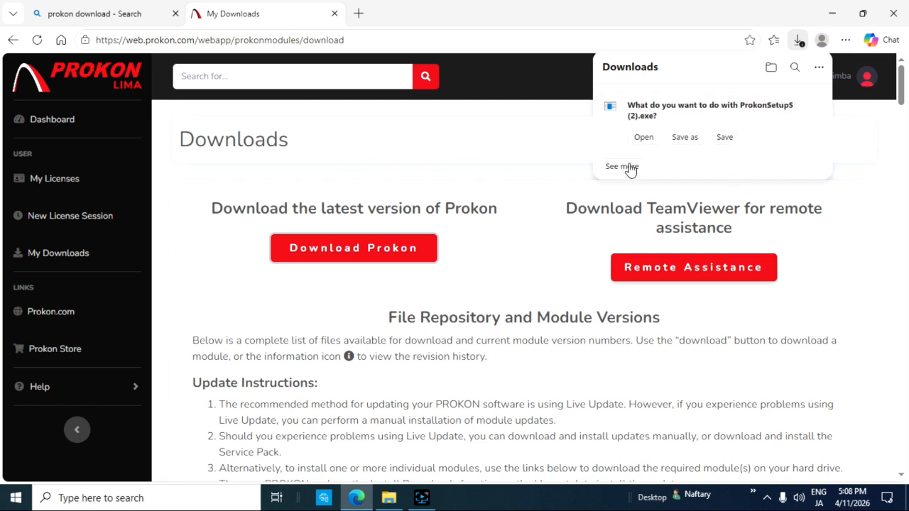
click(810, 110)
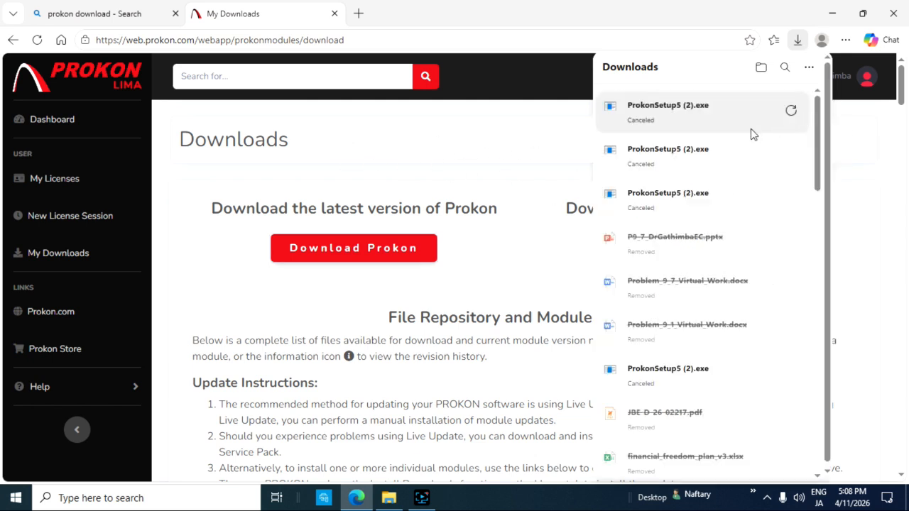
click(477, 122)
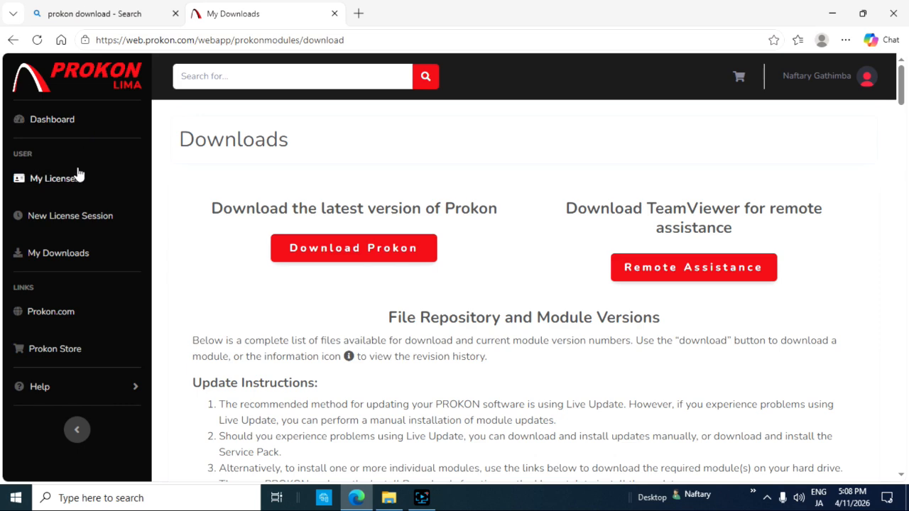
Step: Switch from the browser to Prokon, dismiss its sign-in and License Manager dialogs, and maximize the main window
click(894, 14)
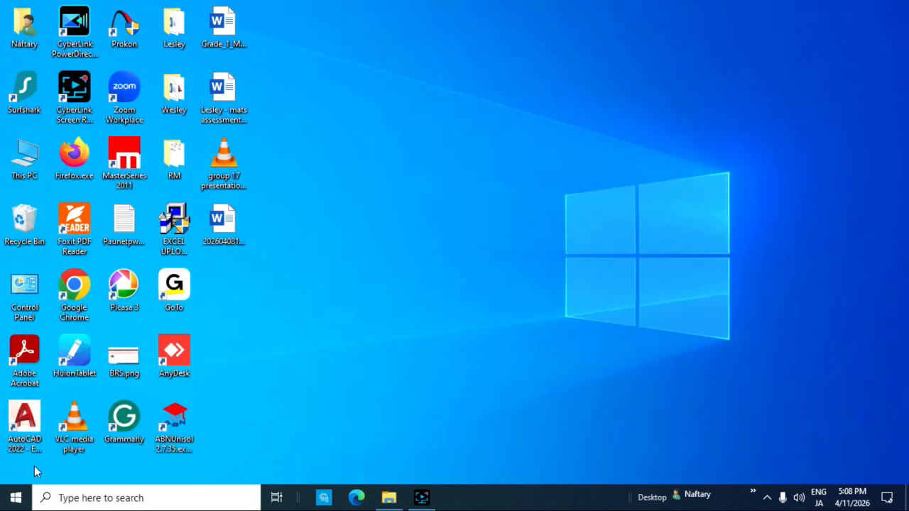
double_click(123, 33)
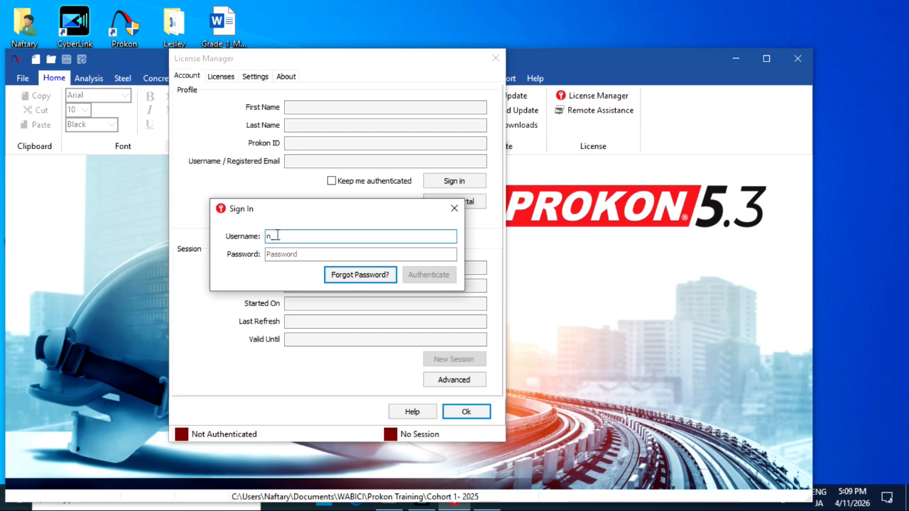
click(454, 210)
click(493, 59)
click(771, 60)
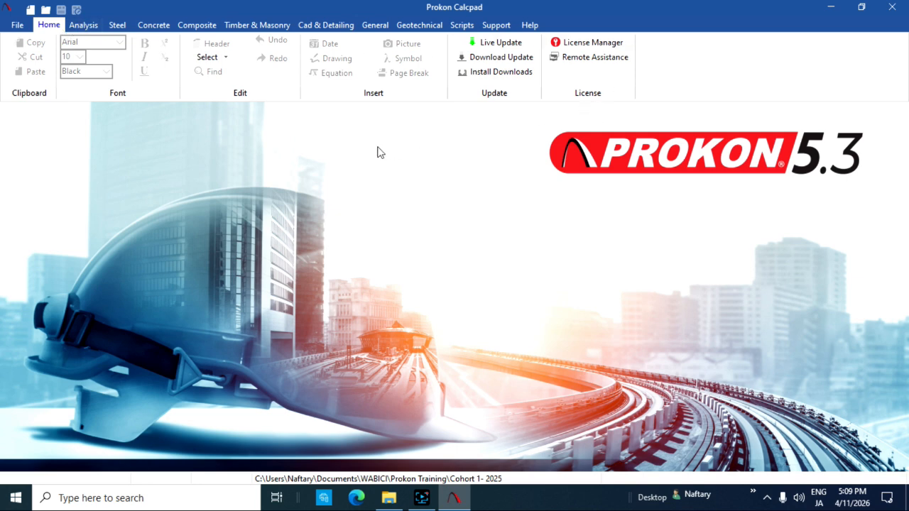
Step: Check the availability of the structural analysis and steel design modules without an active license session
click(83, 27)
click(50, 27)
click(81, 27)
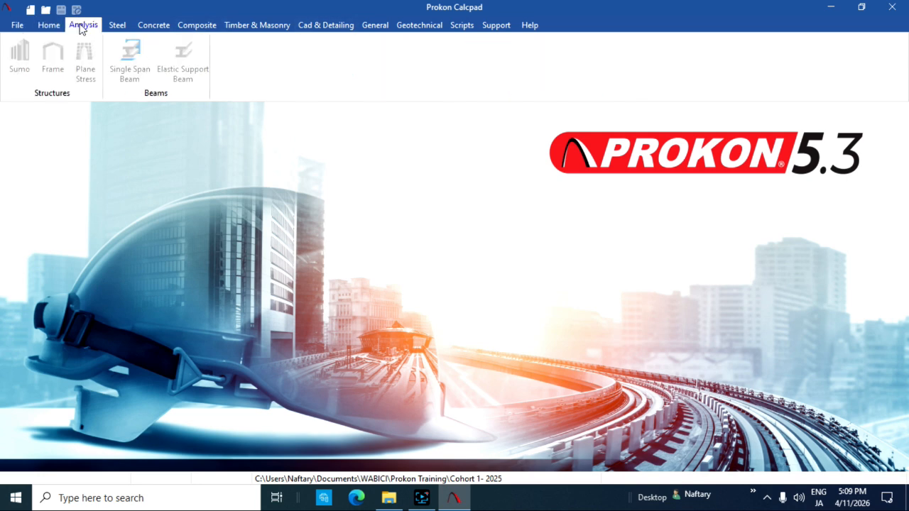
click(119, 29)
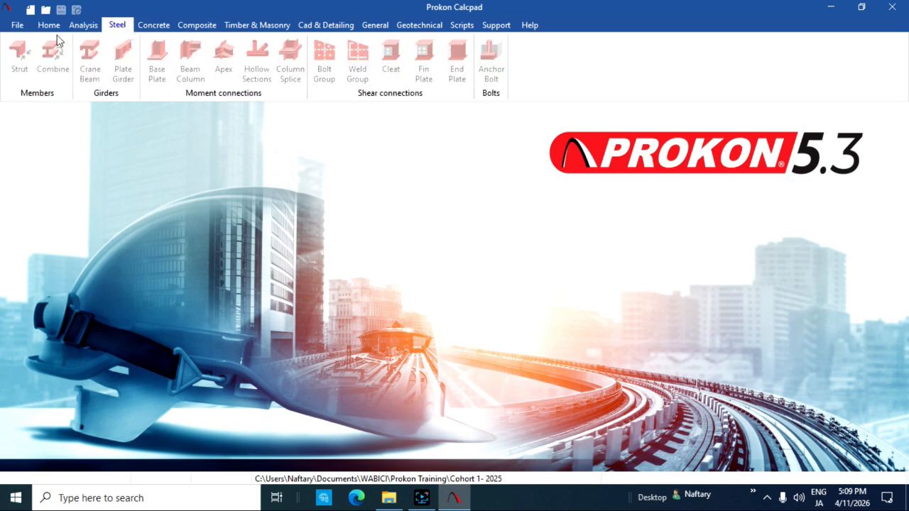
Step: Open the License Manager and authenticate with the registered e-mail as username and the account password
click(48, 26)
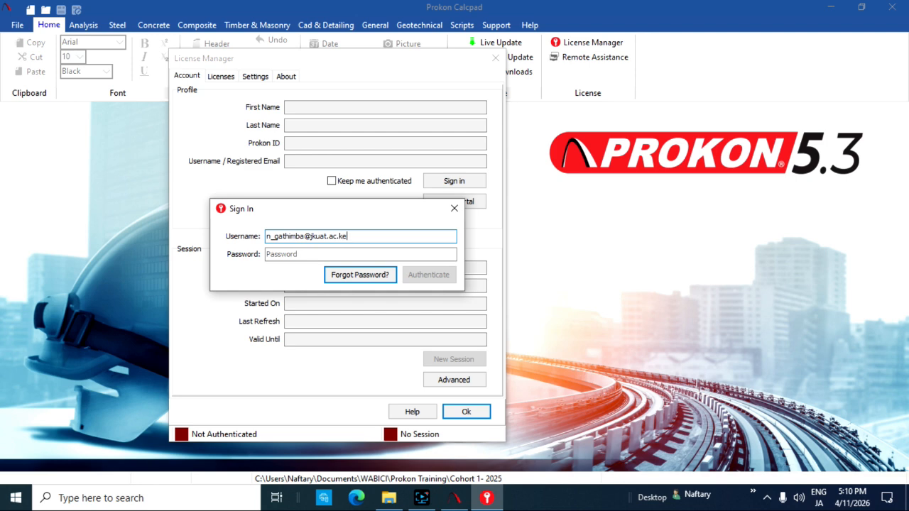
click(291, 255)
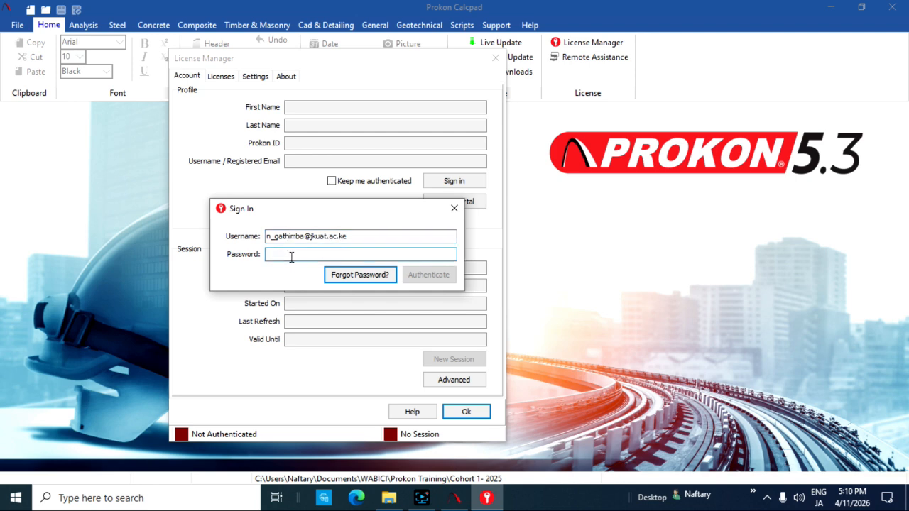
key(ctrl+v)
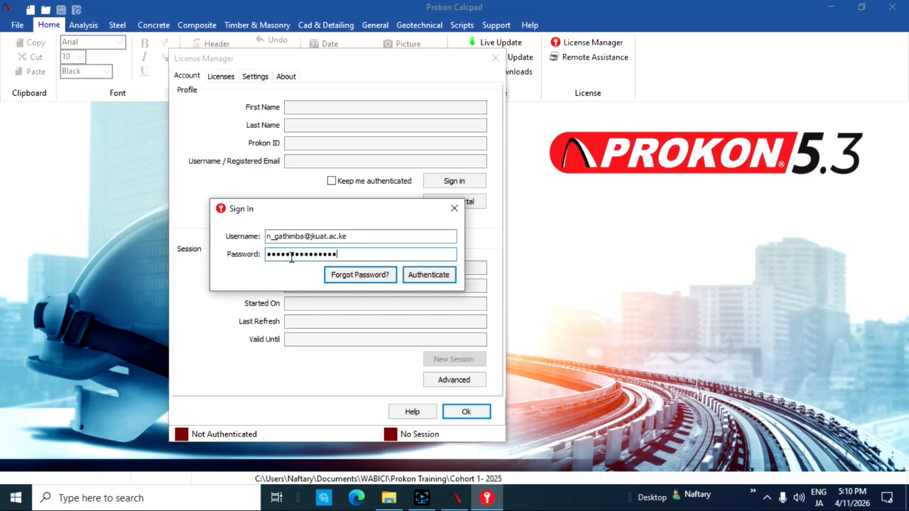
click(347, 281)
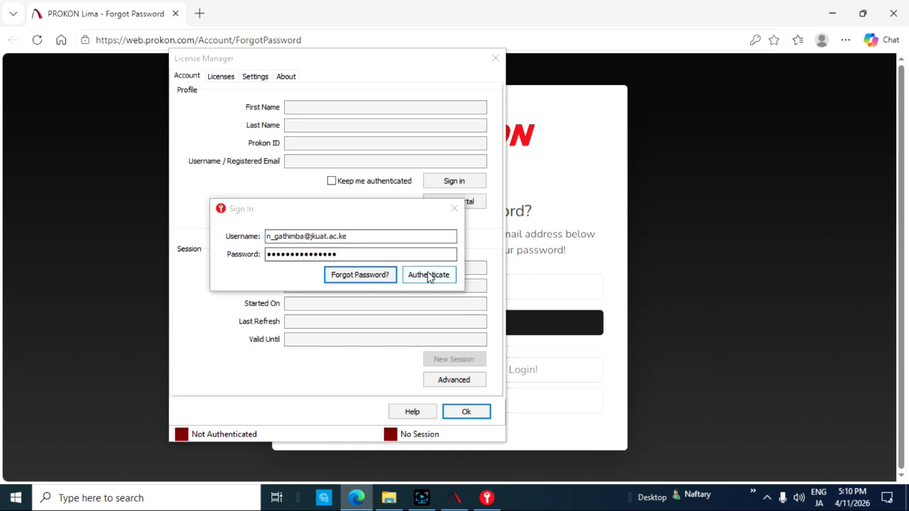
click(893, 14)
click(428, 275)
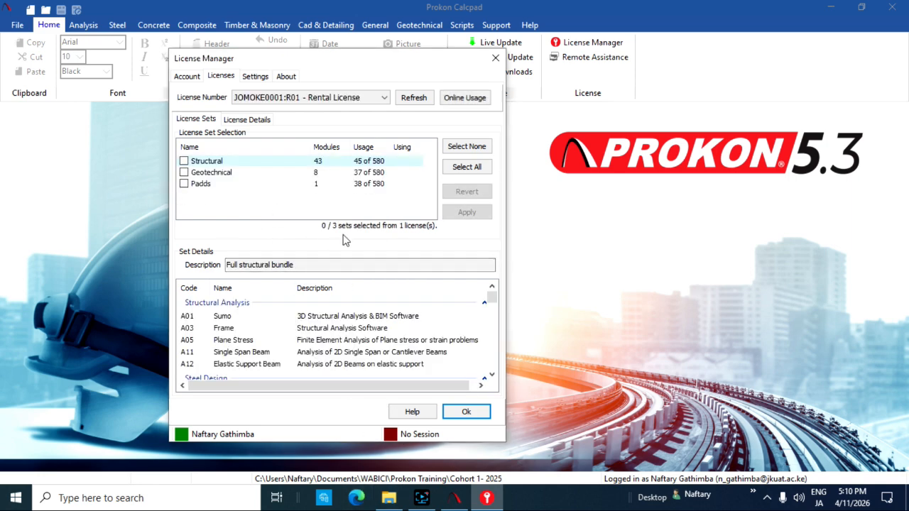
Step: Select all license sets (Structural, Geotechnical and Padds), apply the selection and close the License Manager
drag(316, 59, 291, 57)
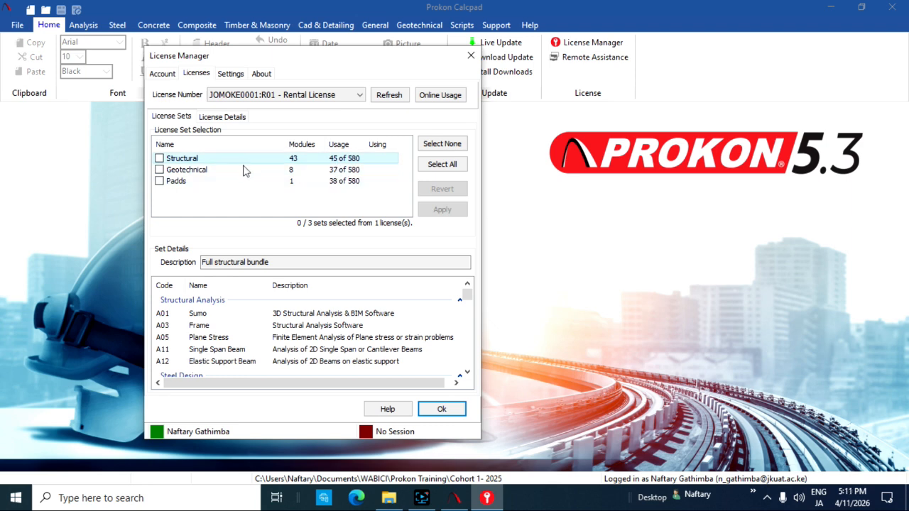
click(159, 159)
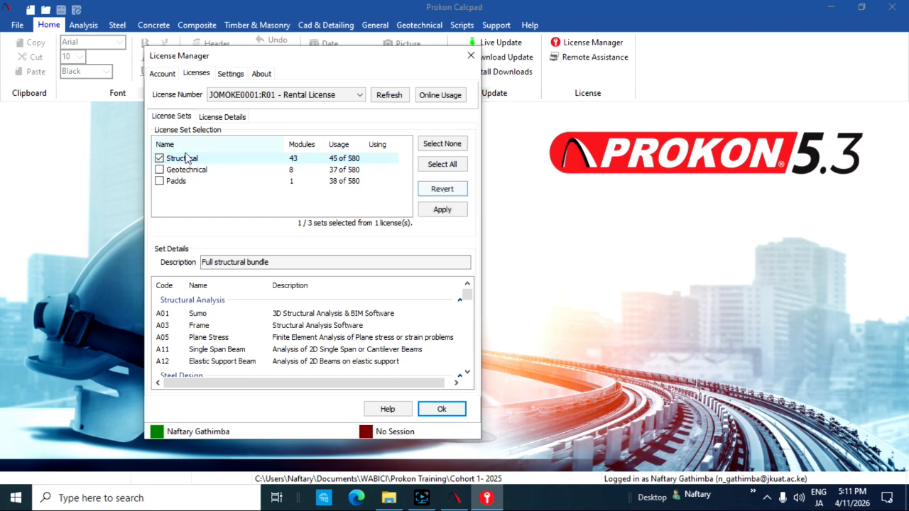
click(160, 170)
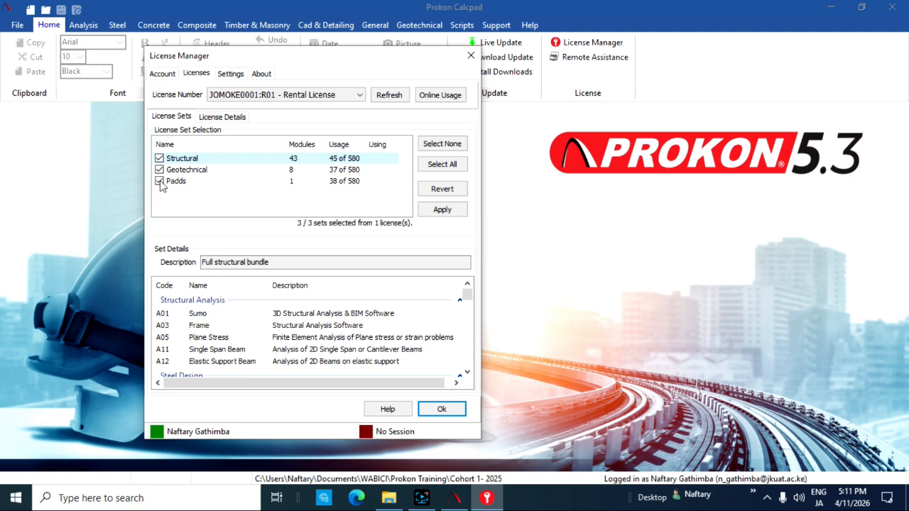
click(159, 181)
click(159, 170)
click(446, 166)
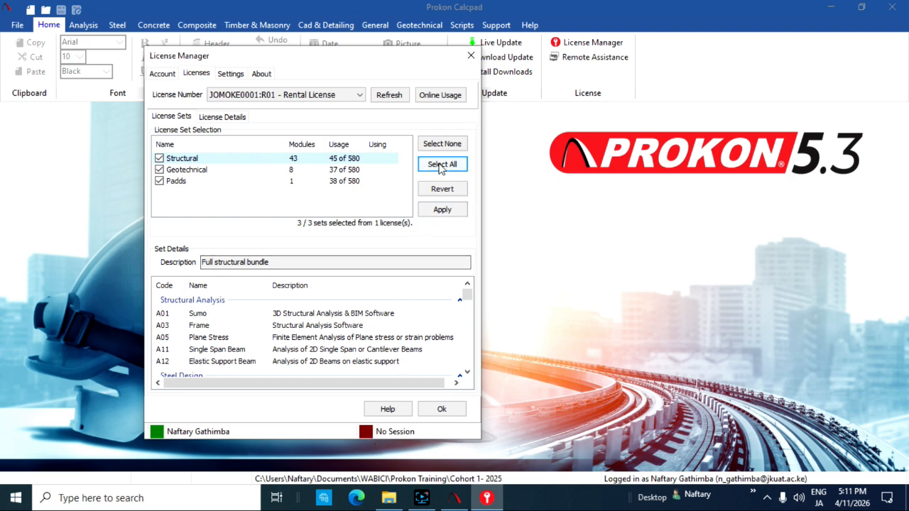
click(442, 209)
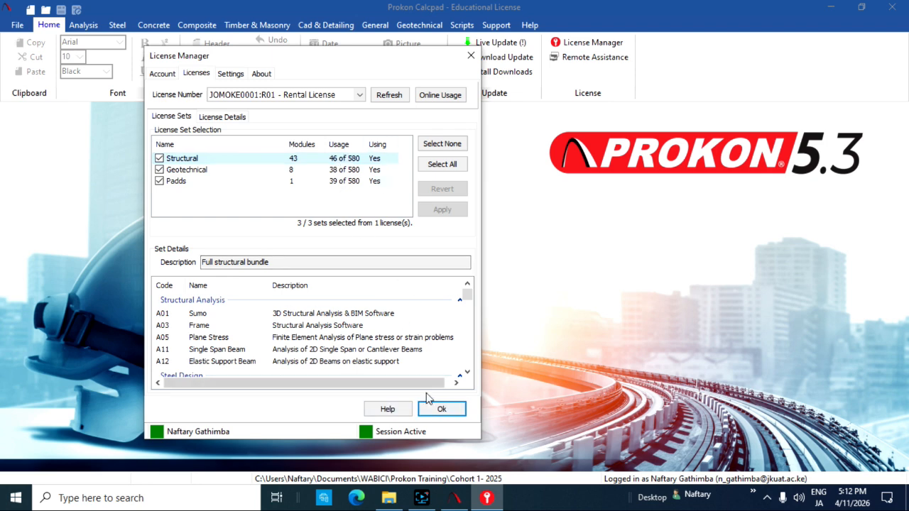
click(440, 409)
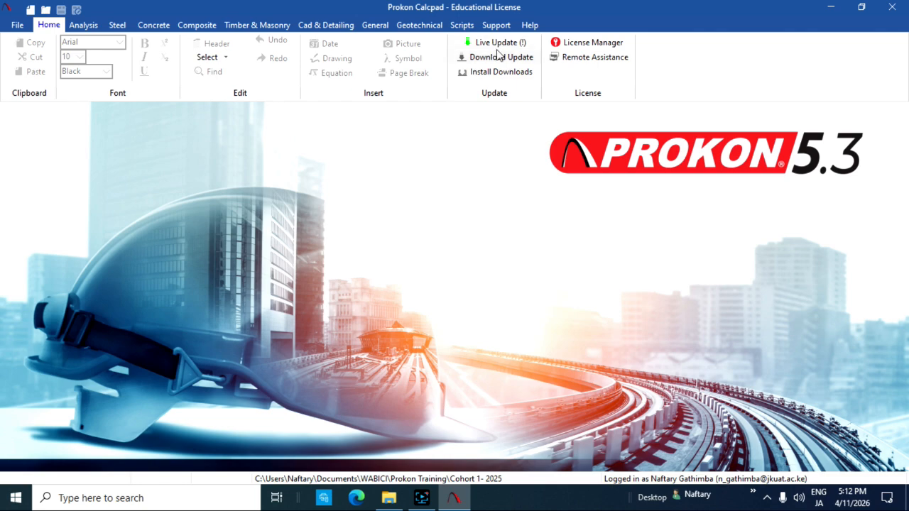
Step: Run a Live Update check against the recommended Prokon web server and bring the update window back to the front
click(495, 44)
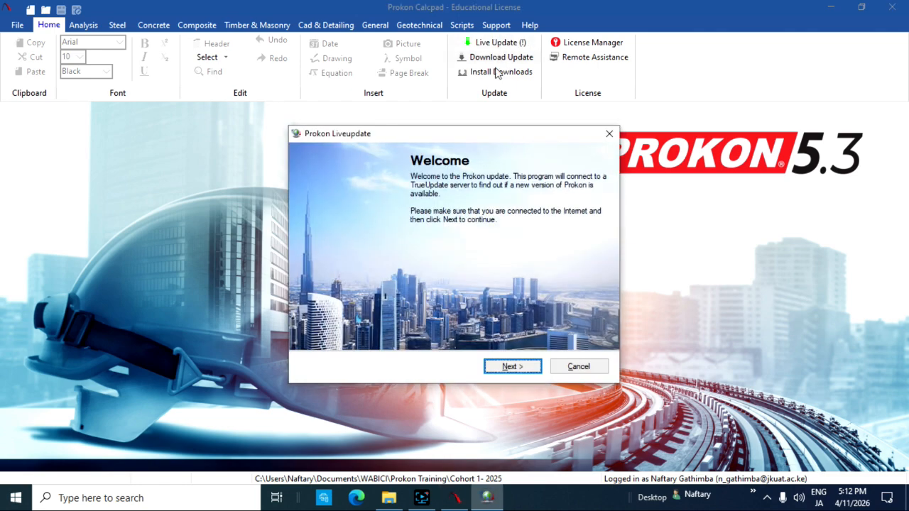
click(521, 367)
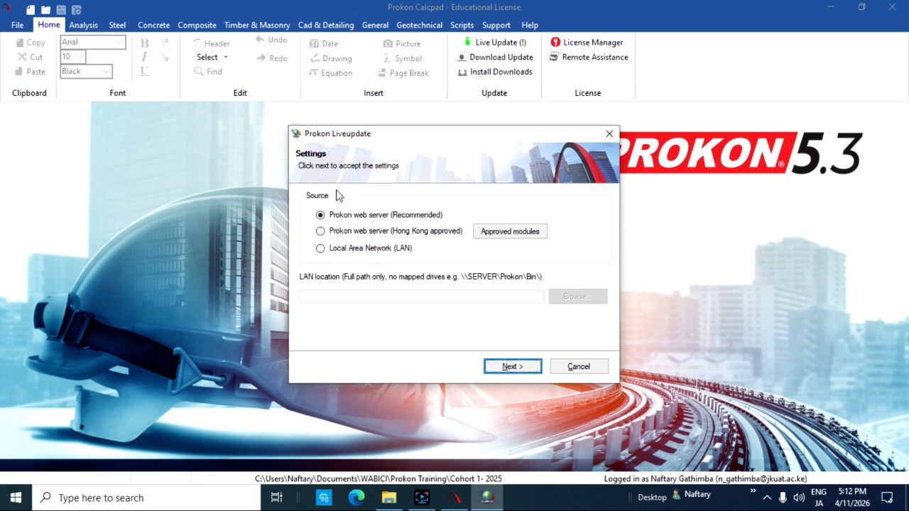
click(511, 369)
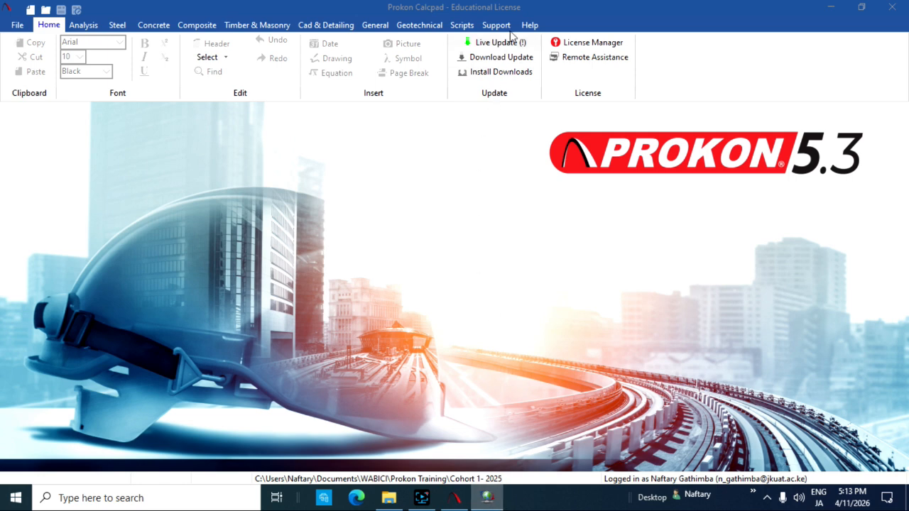
click(456, 501)
click(461, 502)
click(465, 504)
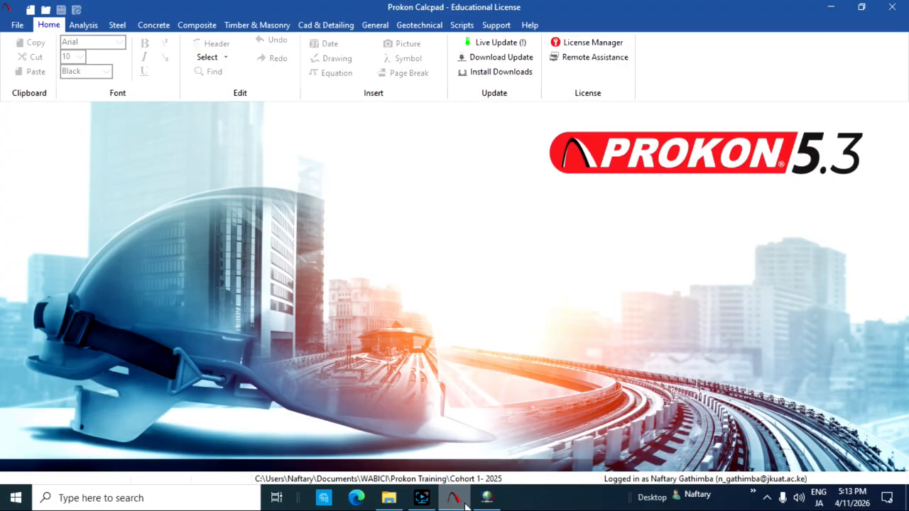
click(489, 500)
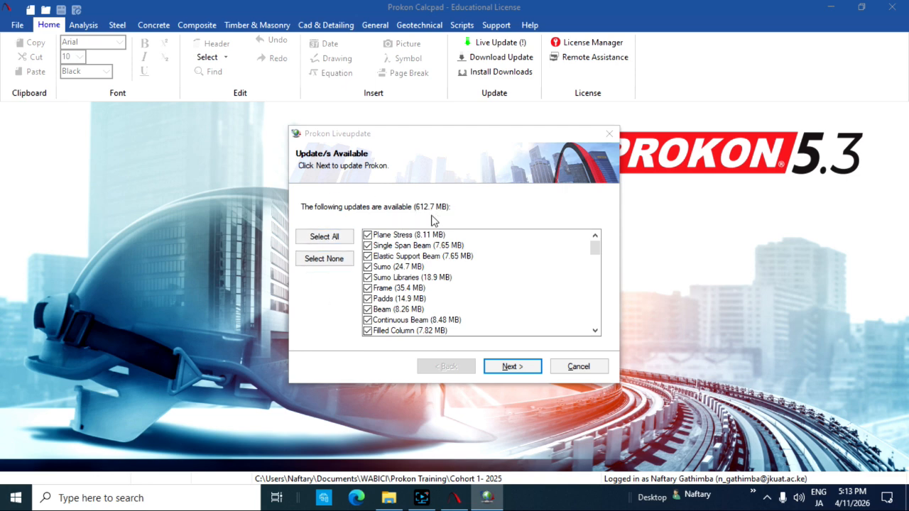
Step: Review the available module updates, start downloading all of them, and abort the unfinished update
scroll(398, 293, down, 5)
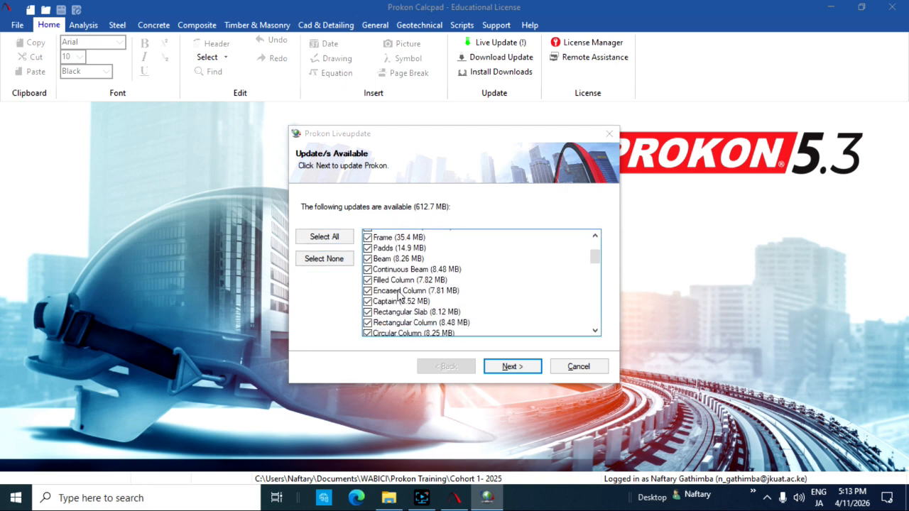
scroll(398, 295, up, 5)
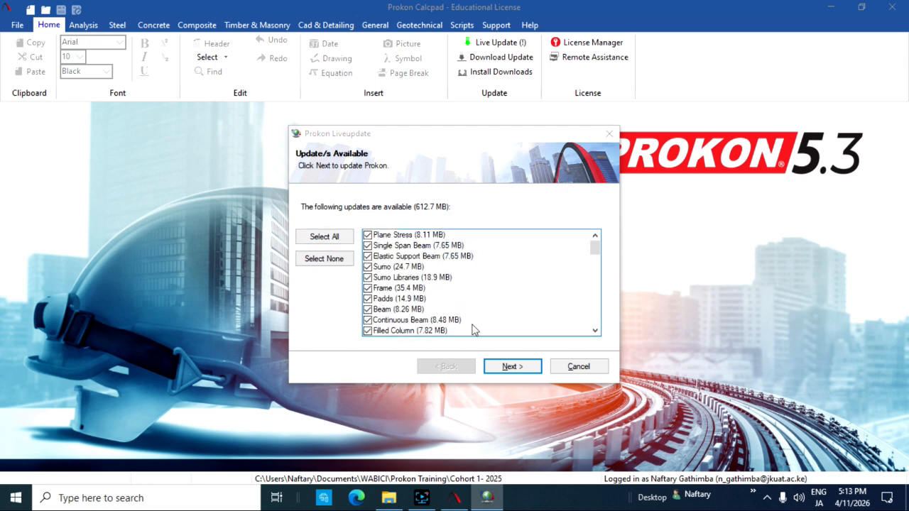
click(512, 367)
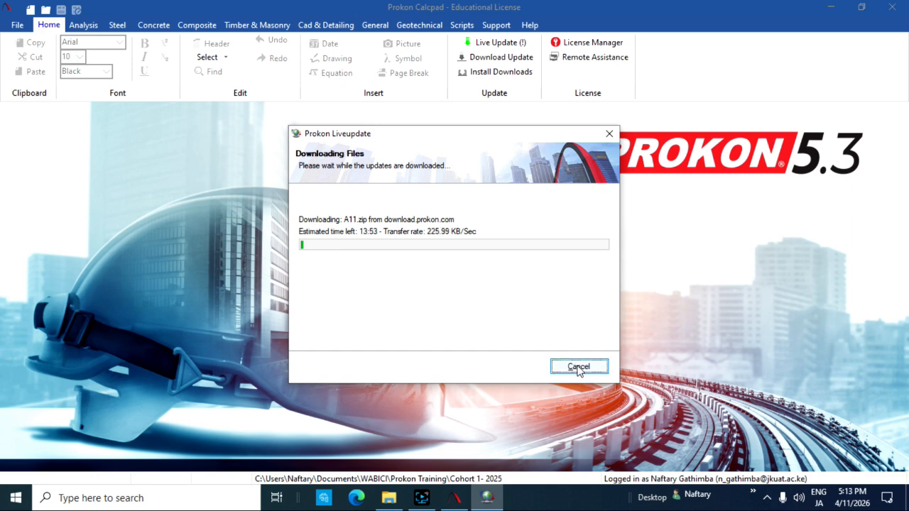
click(578, 368)
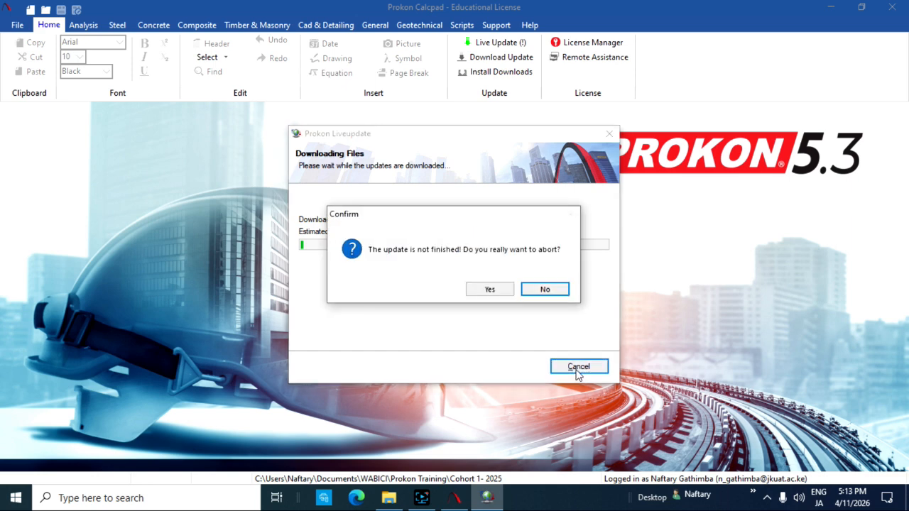
click(493, 290)
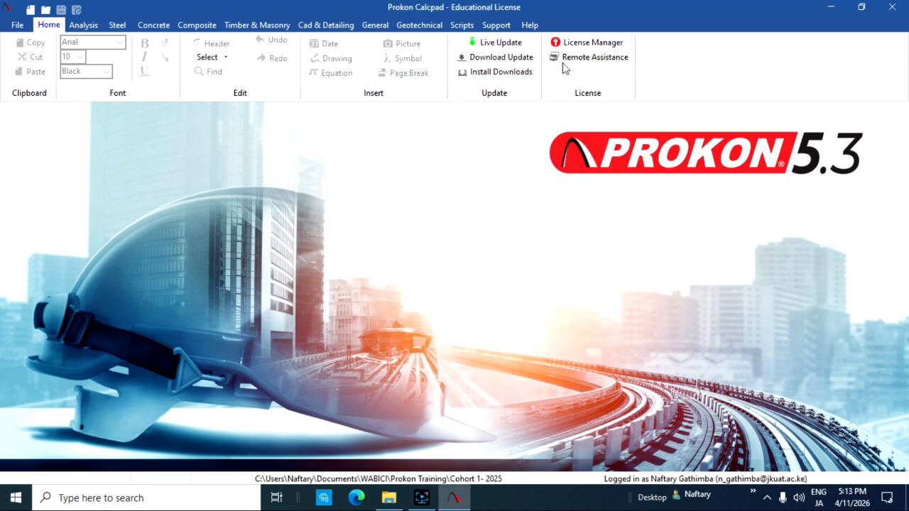
Step: Check the analysis, steel and concrete design modules for update markers and return to the Home commands
click(77, 27)
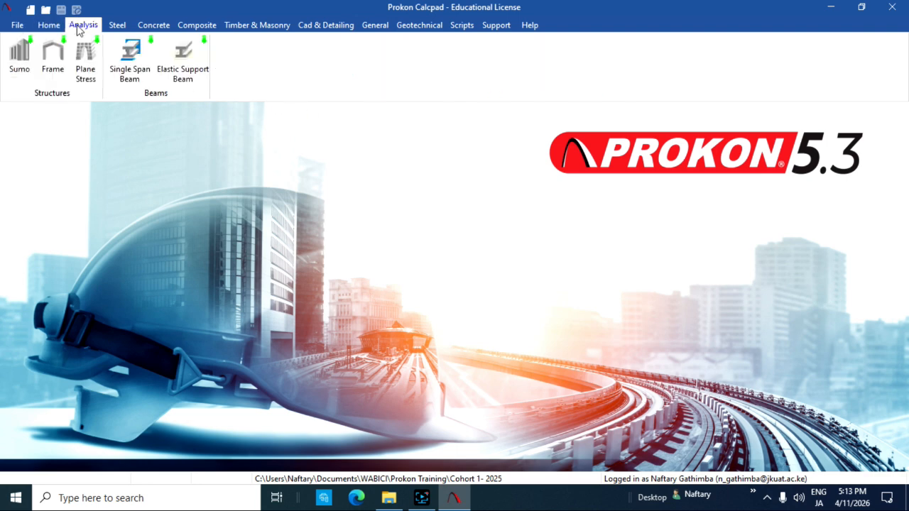
click(50, 27)
click(82, 27)
click(117, 25)
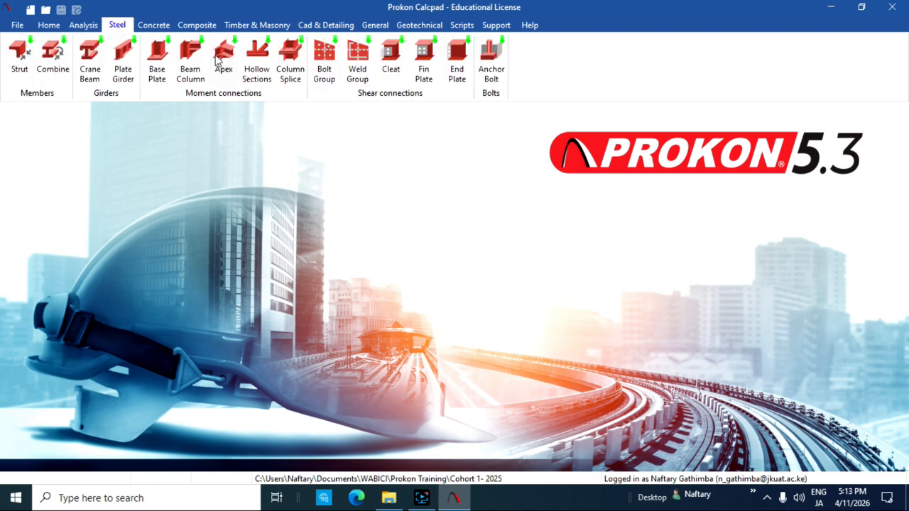
click(155, 27)
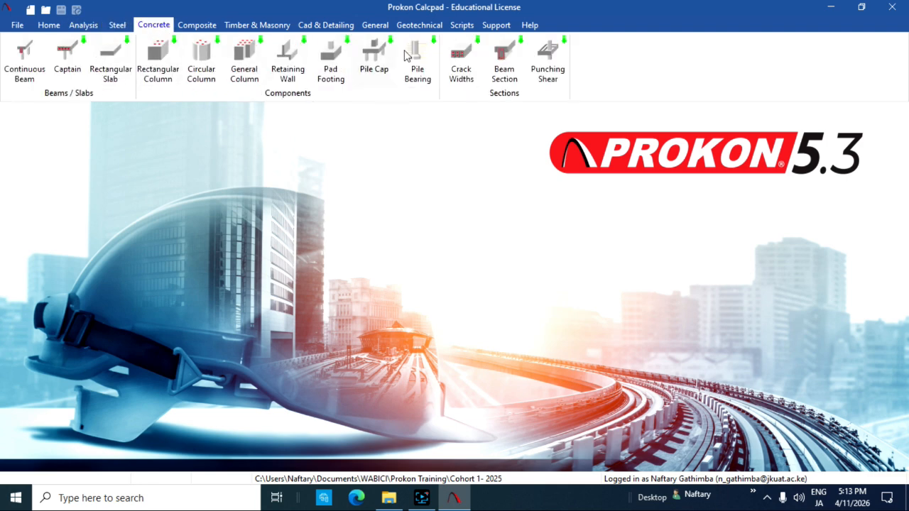
click(80, 27)
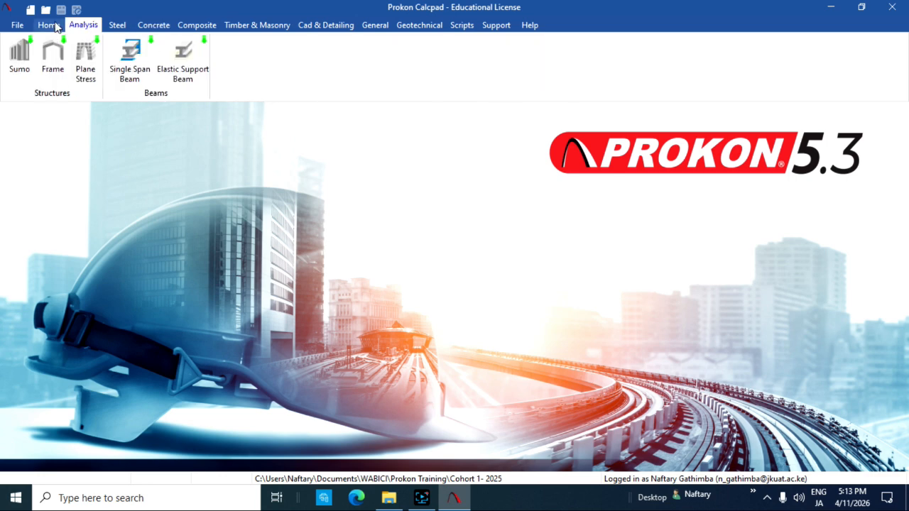
click(44, 27)
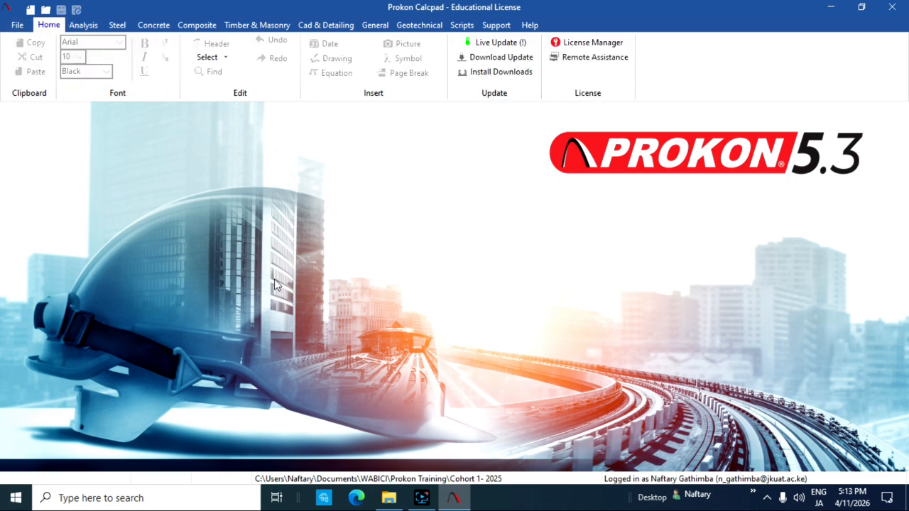